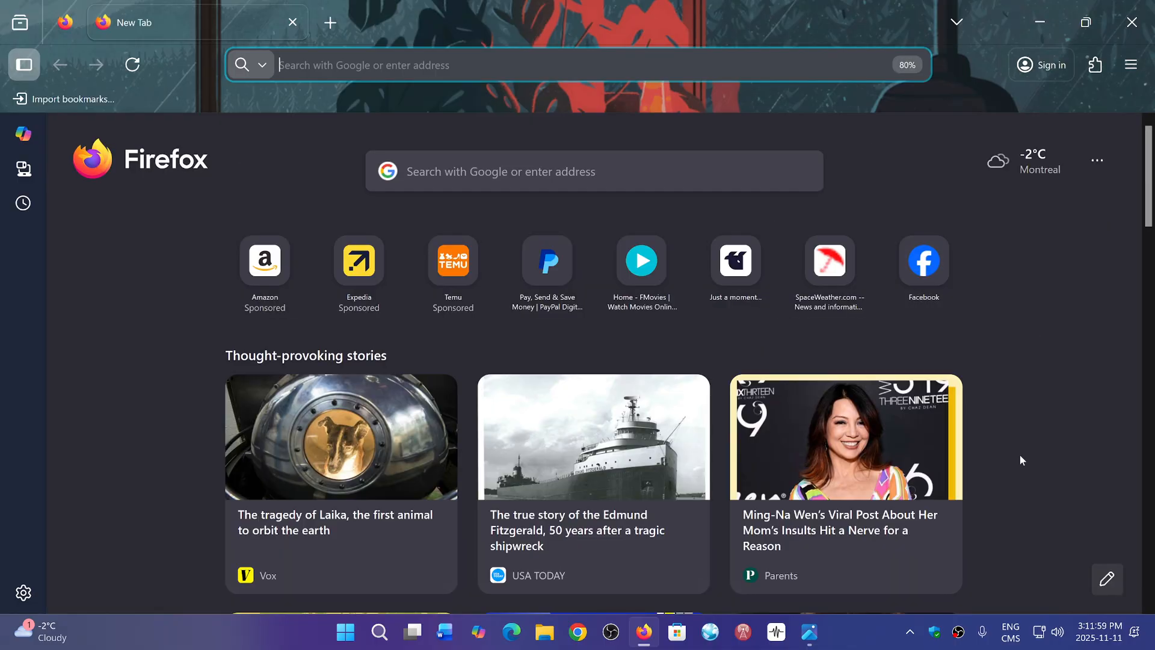
# Show the About Firefox window via the menu's Help entry, confirming version 145.0 is up to date.
pyautogui.click(1131, 66)
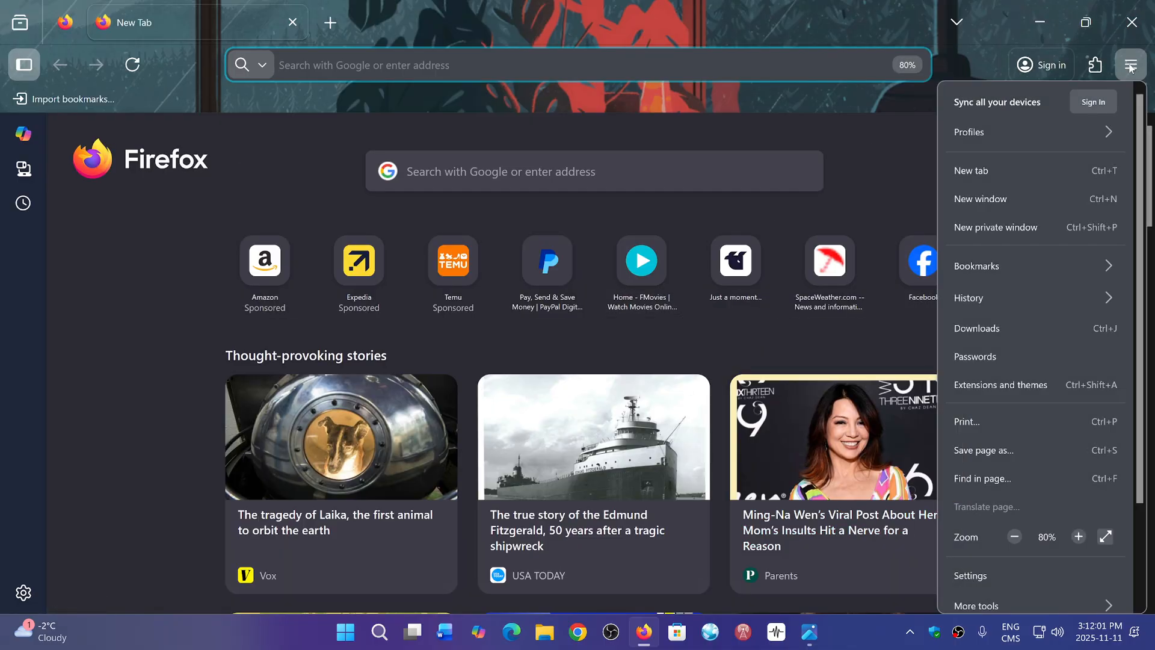
pyautogui.scroll(-1, 1013, 441)
pyautogui.scroll(-1, 1014, 441)
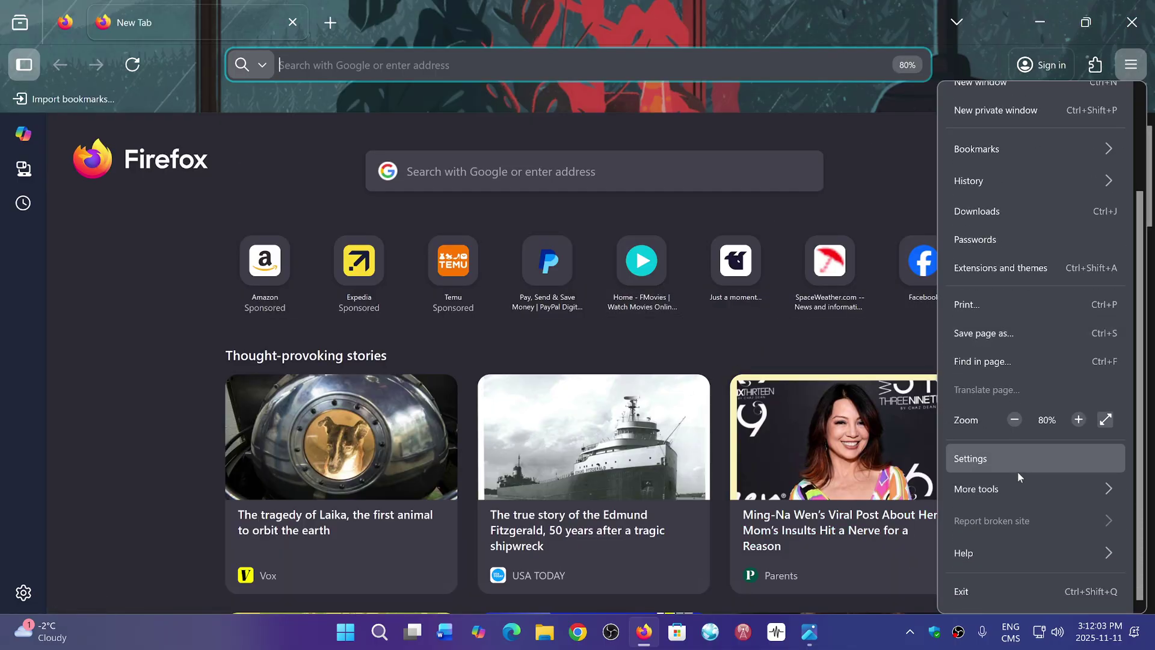
pyautogui.click(1018, 555)
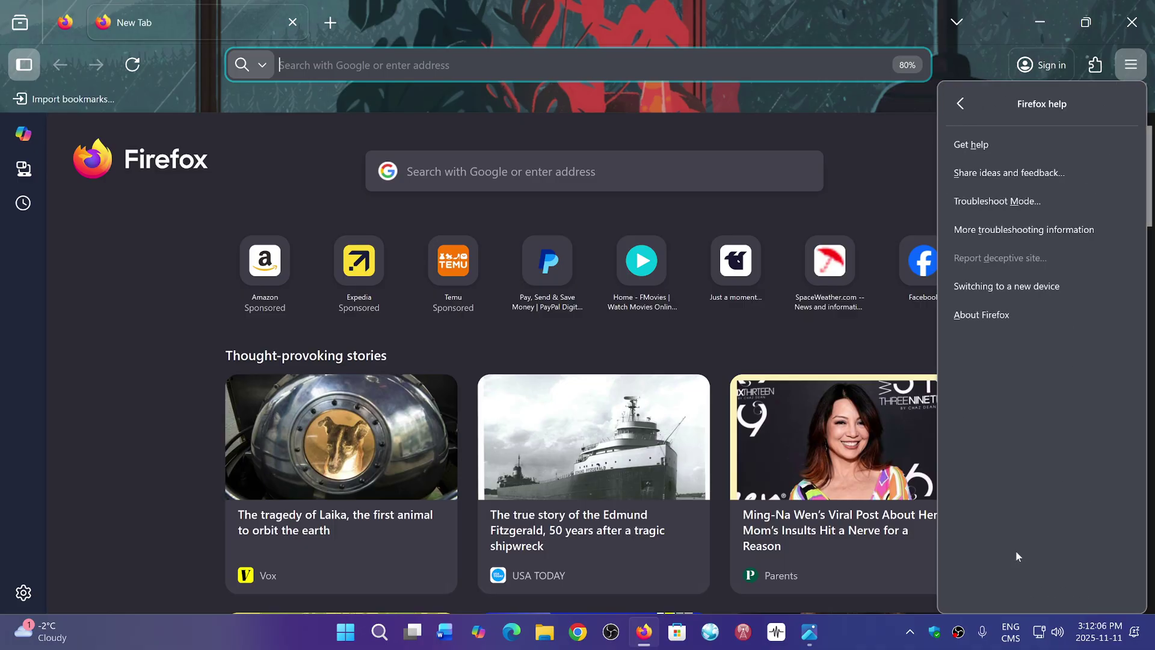
pyautogui.click(996, 319)
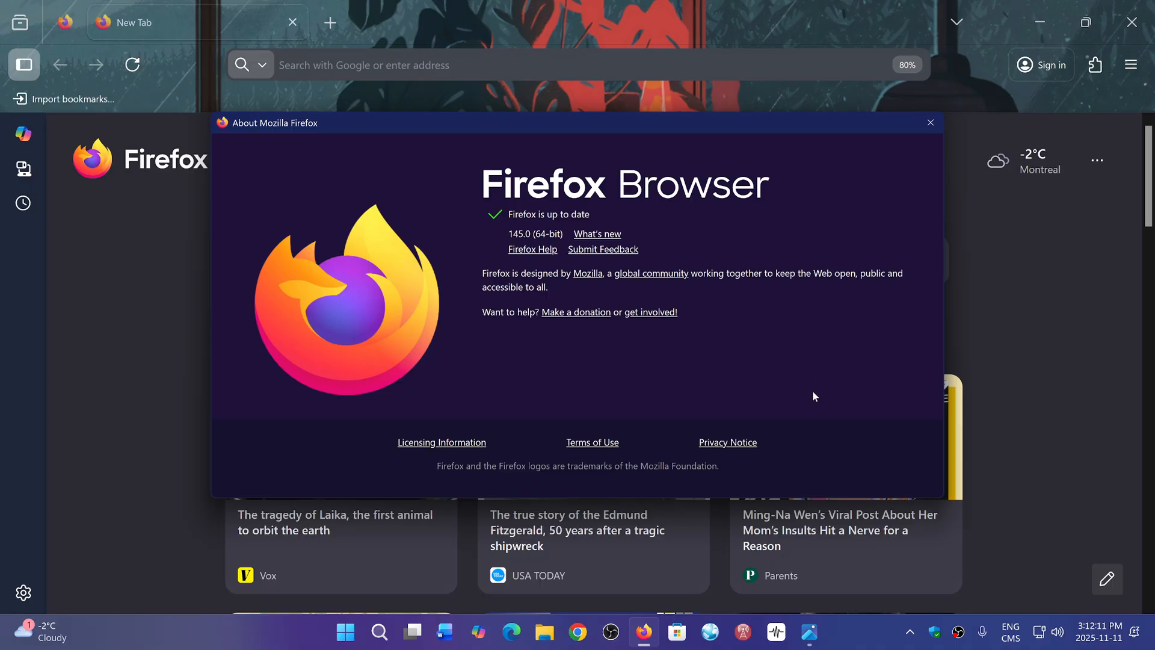
# Dismiss the About window, then add and remove an extra blank tab.
pyautogui.click(930, 122)
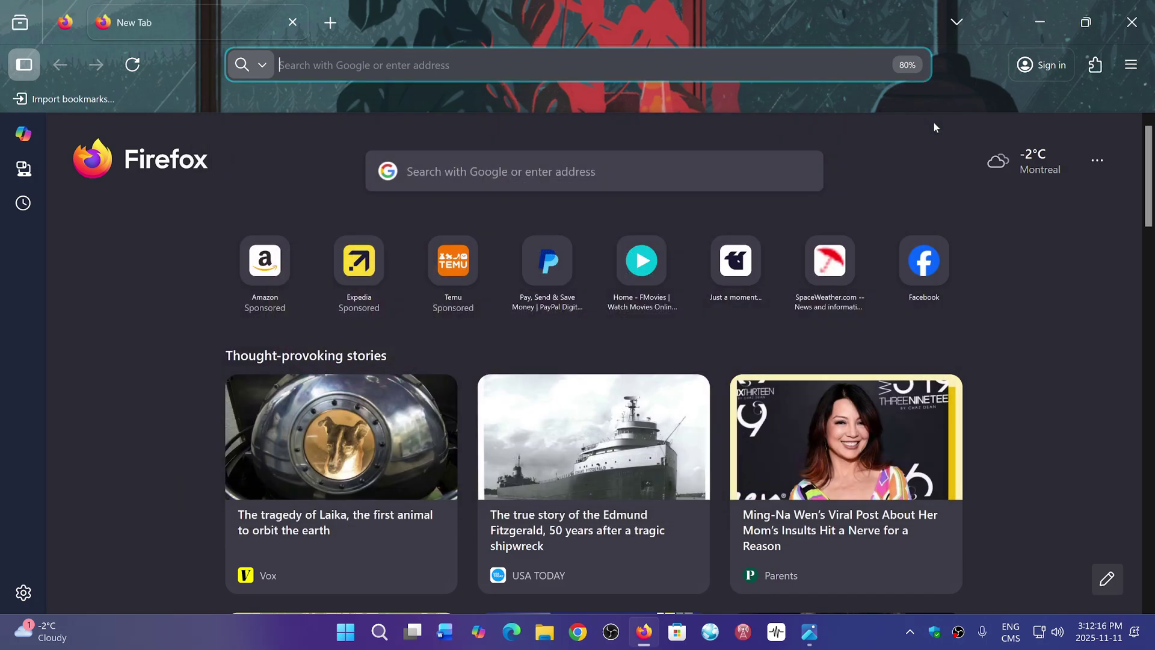
pyautogui.click(331, 21)
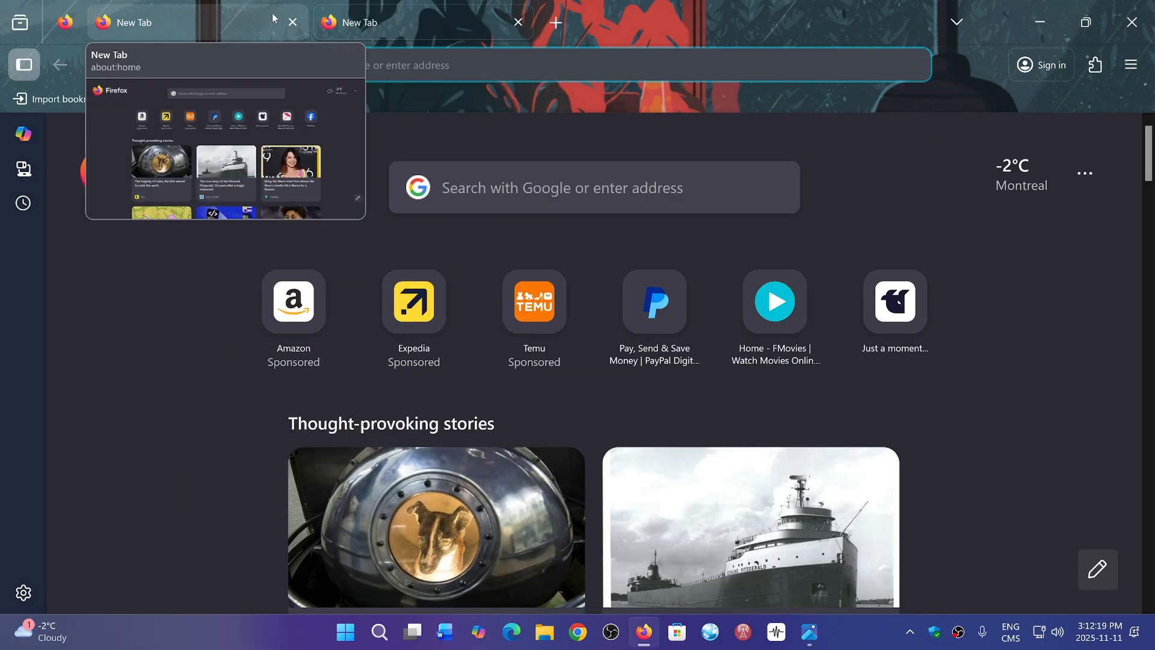
pyautogui.click(520, 22)
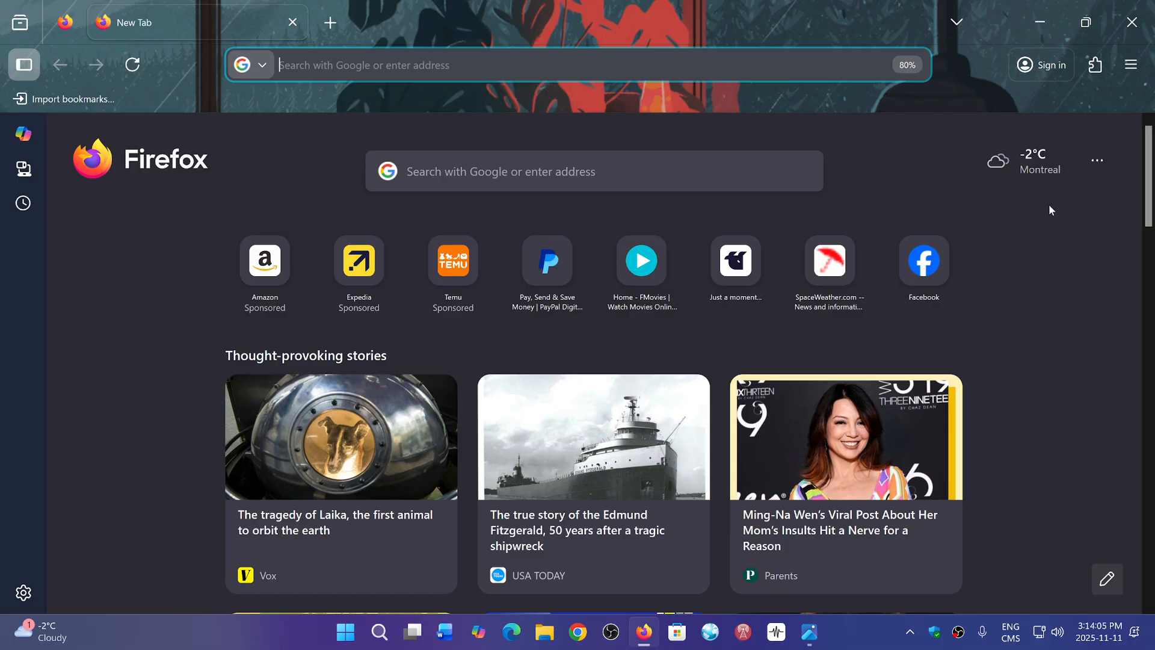
# Close the Firefox window before viewing the perc.png fingerprinting chart in Photos.
pyautogui.click(1132, 22)
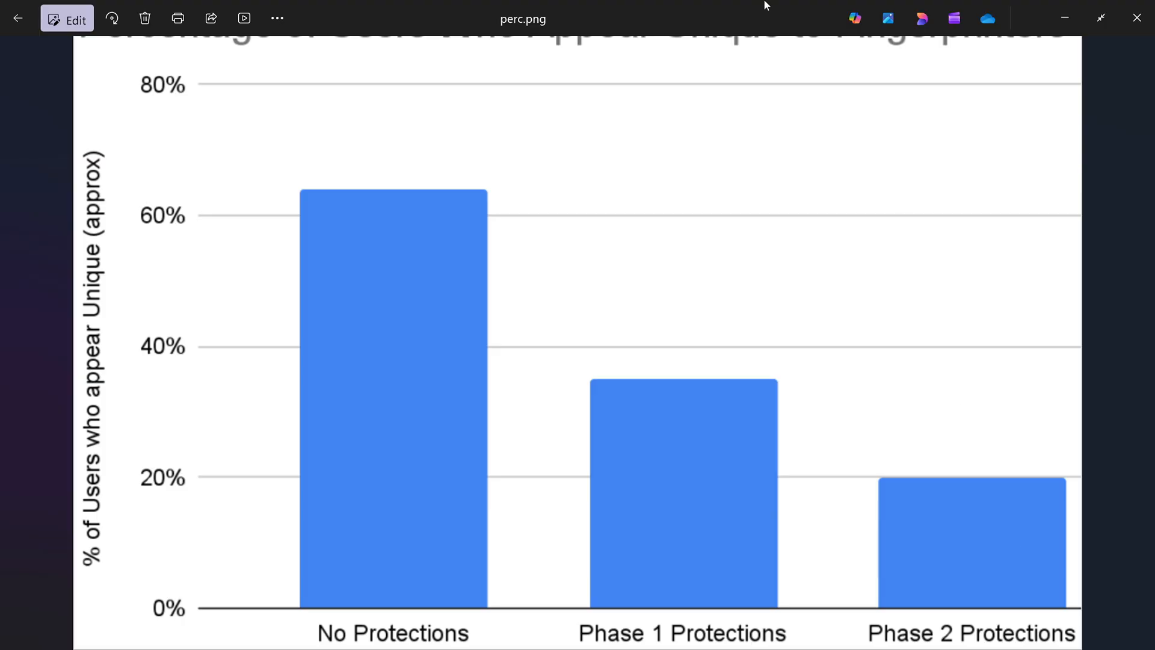
pyautogui.click(1138, 13)
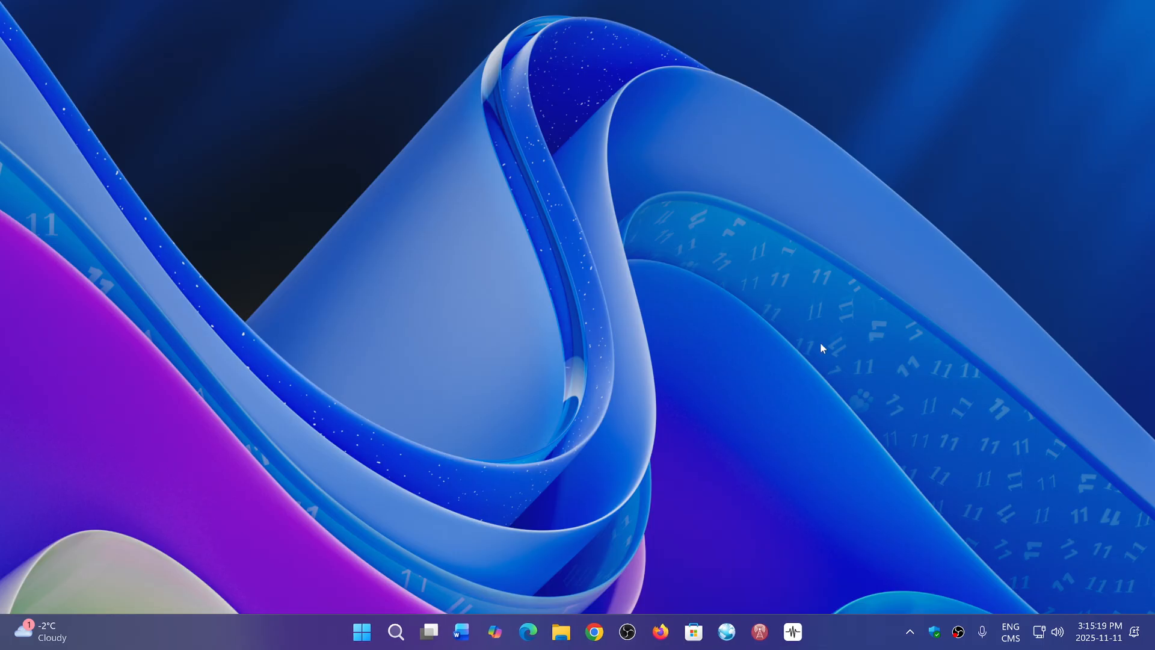
pyautogui.click(662, 631)
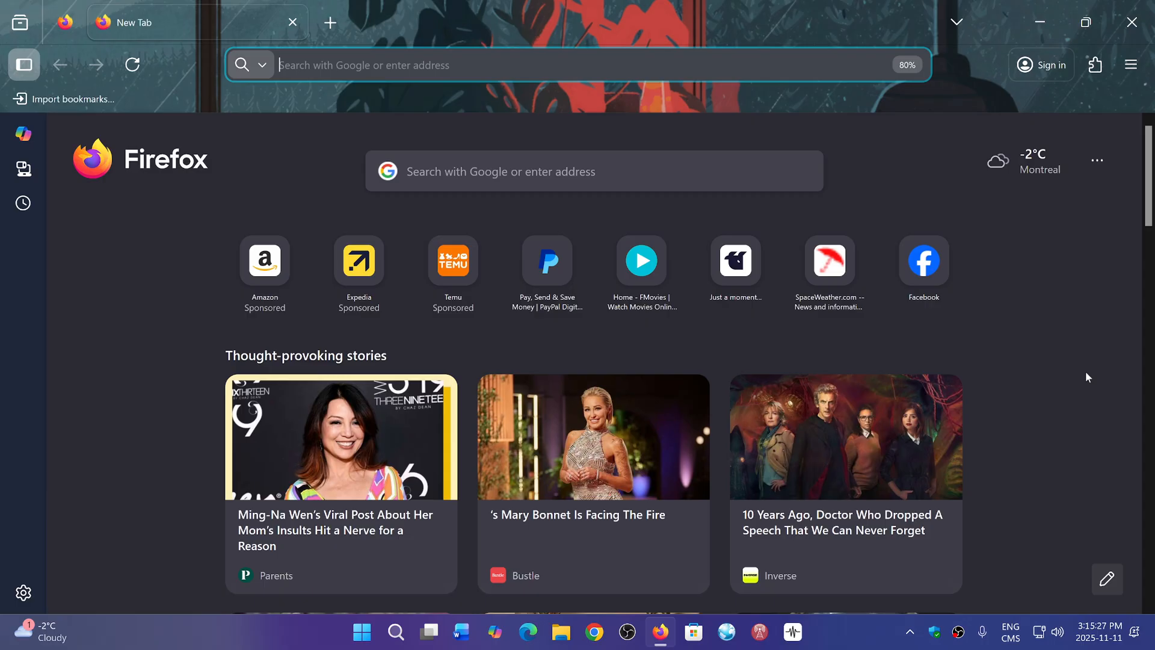
pyautogui.click(1132, 22)
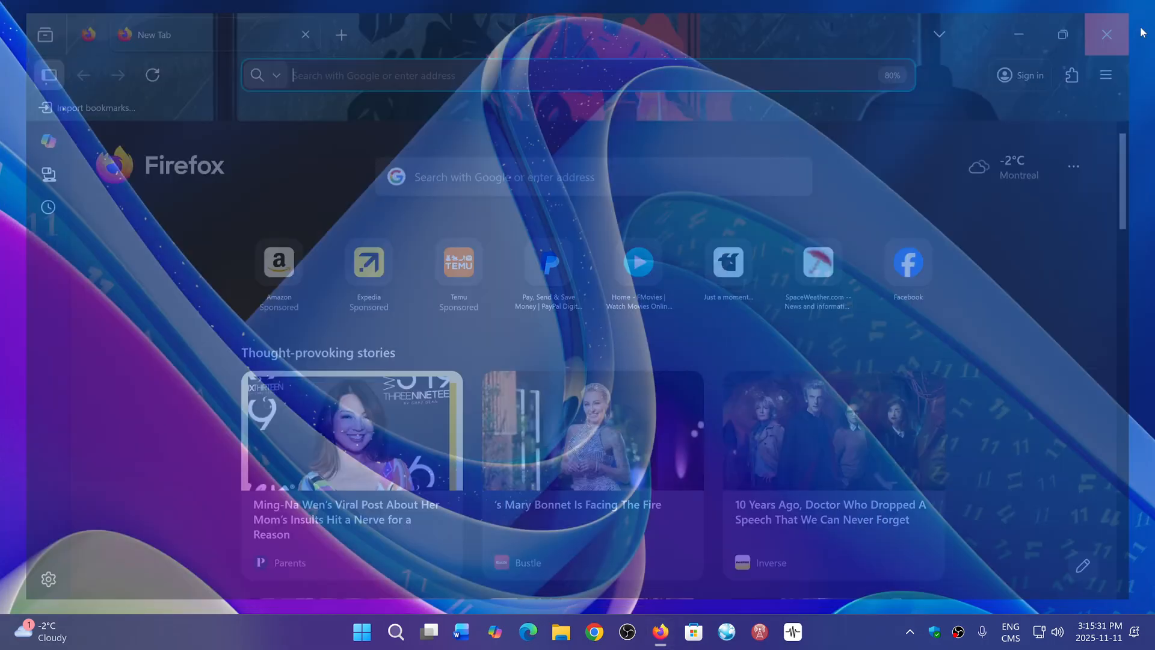